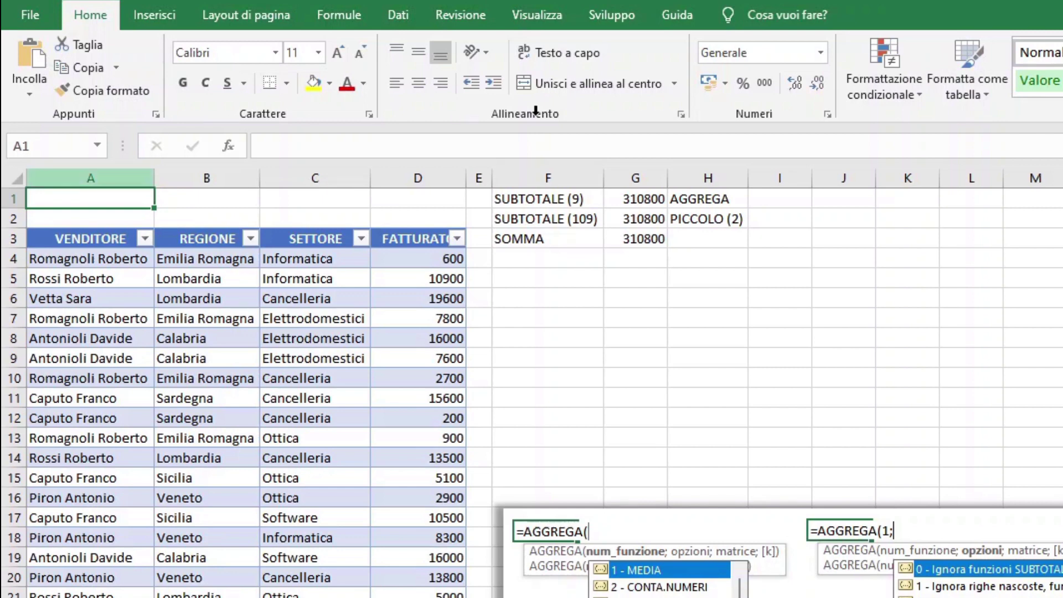
Step: Start the formula =AGGREGA( in cell I1, moving the syntax tip off the cells
left_click(808, 197)
type("=")
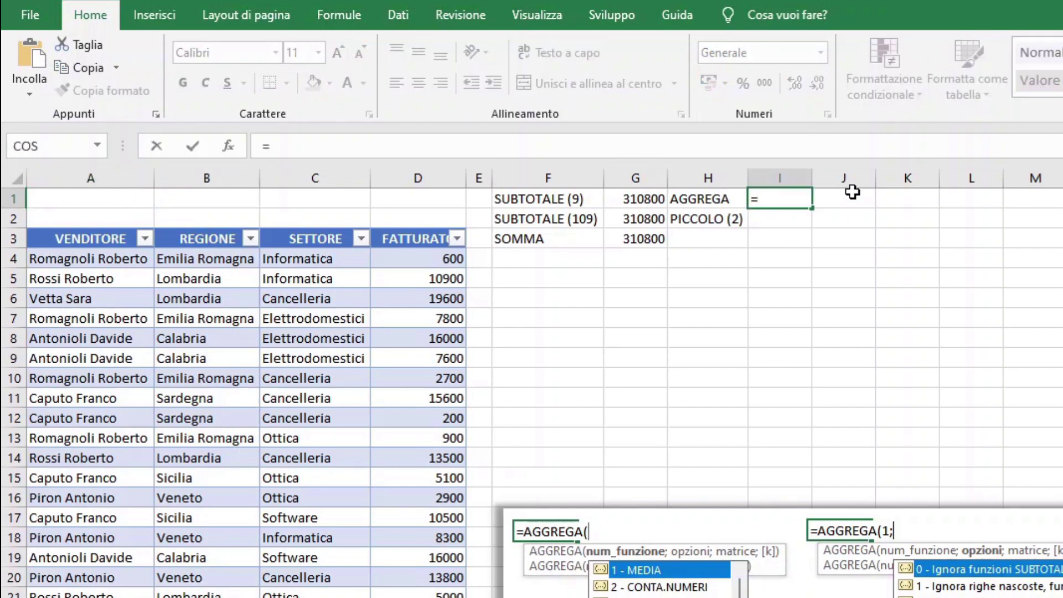
type("A")
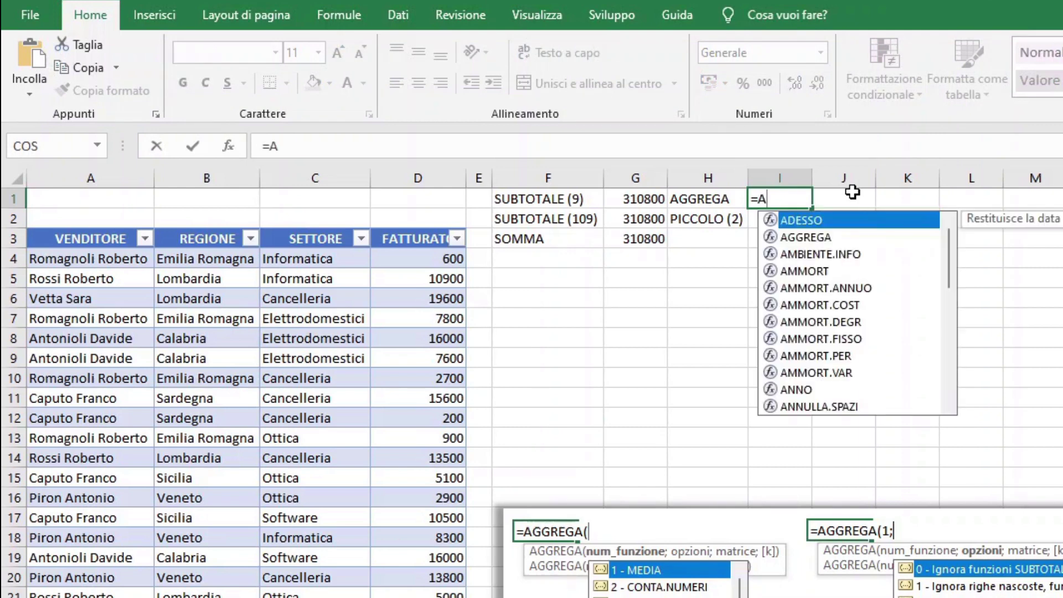
type("GGREGA")
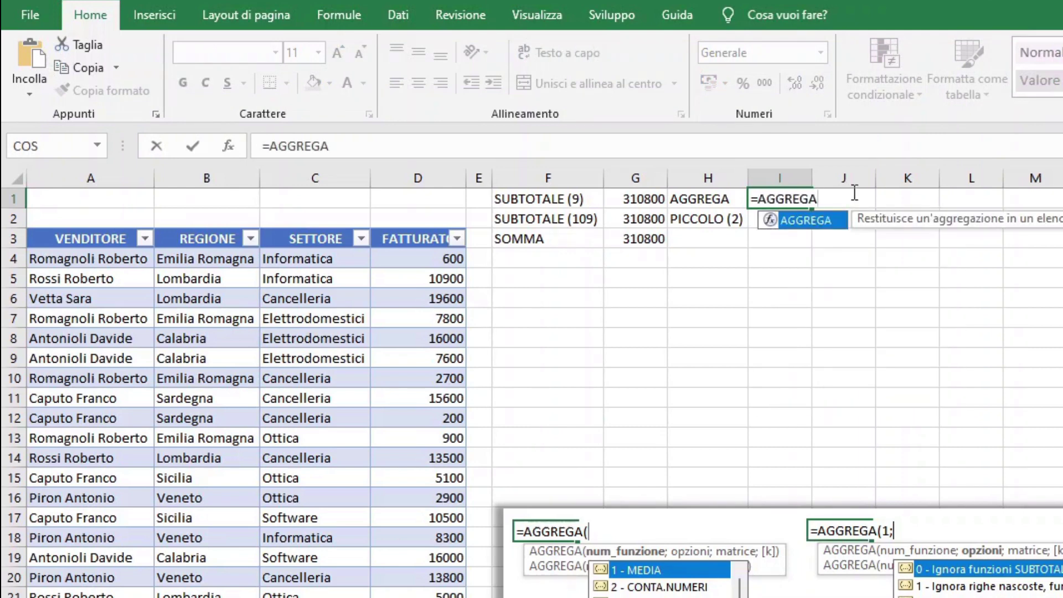
type("(")
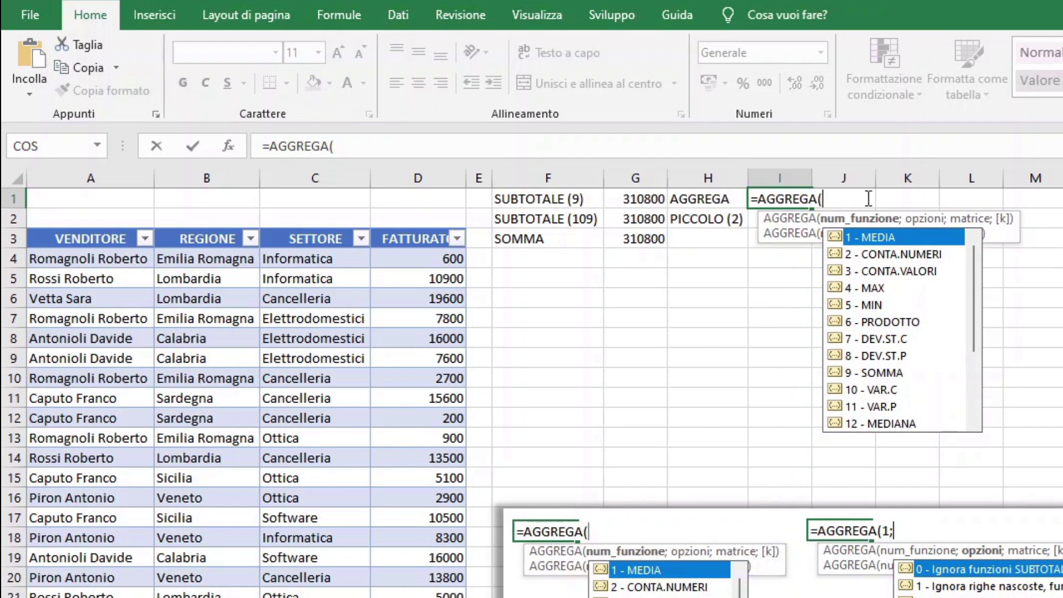
left_click_drag(1005, 242, 783, 287)
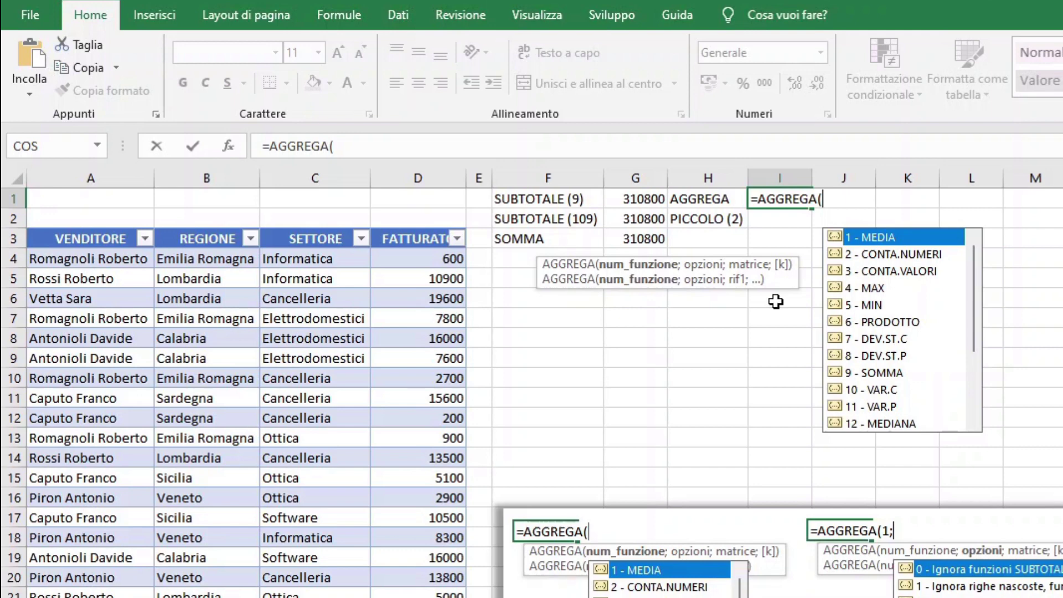
Step: Enter function 9 (SOMMA) and option 3 as arguments, giving =AGGREGA(9;3;
type("9")
type(";")
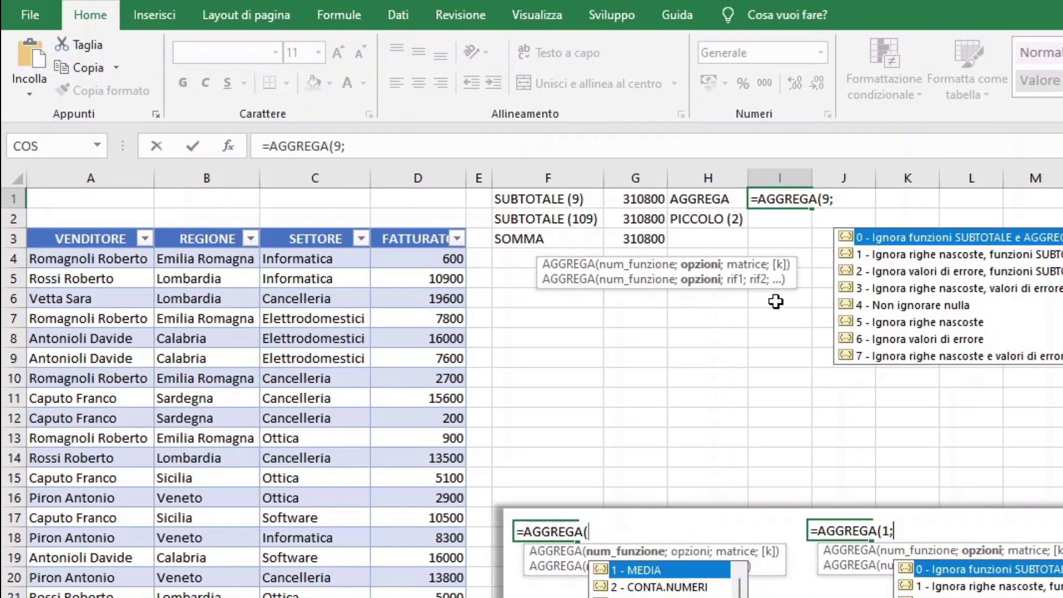
type("3;")
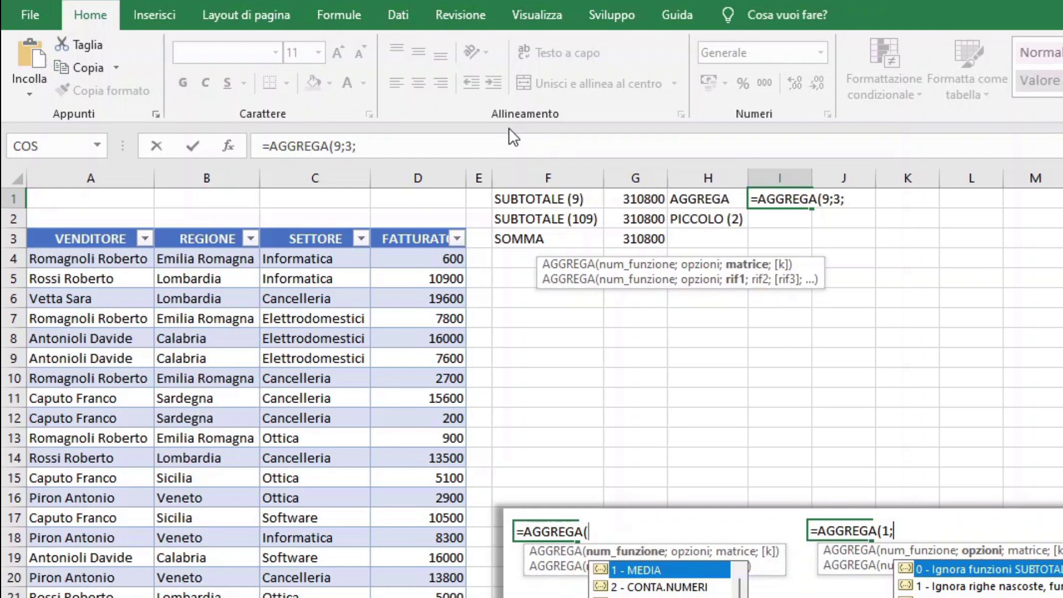
Step: Finish the I1 formula over column D so it returns 310800
left_click(399, 181)
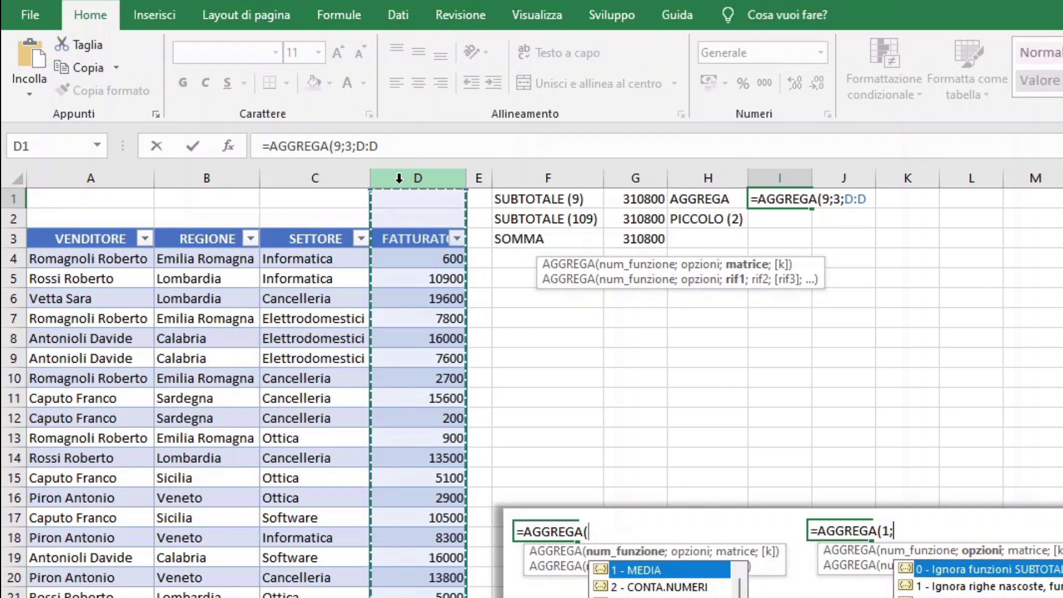
type(")")
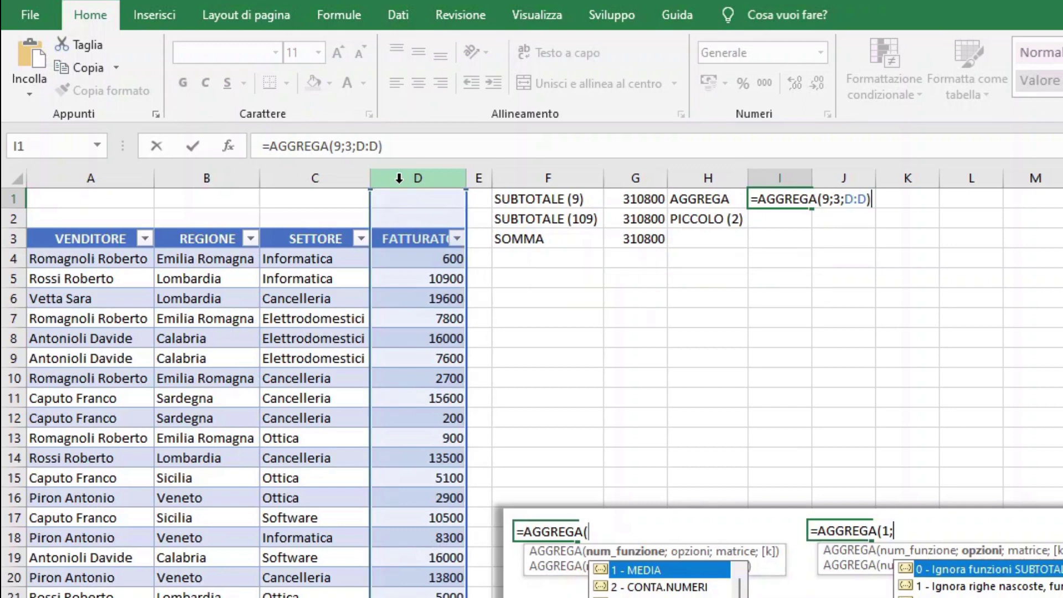
key("Return")
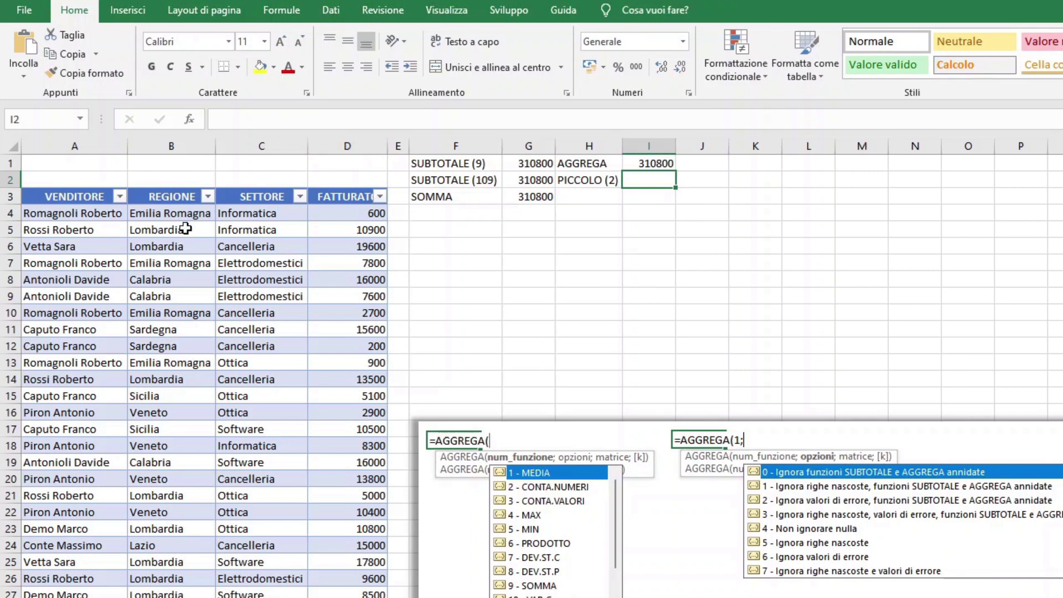
Step: Hide rows 8 and 9, dropping AGGREGA and SUBTOTALE(109) to 287200
left_click(12, 278)
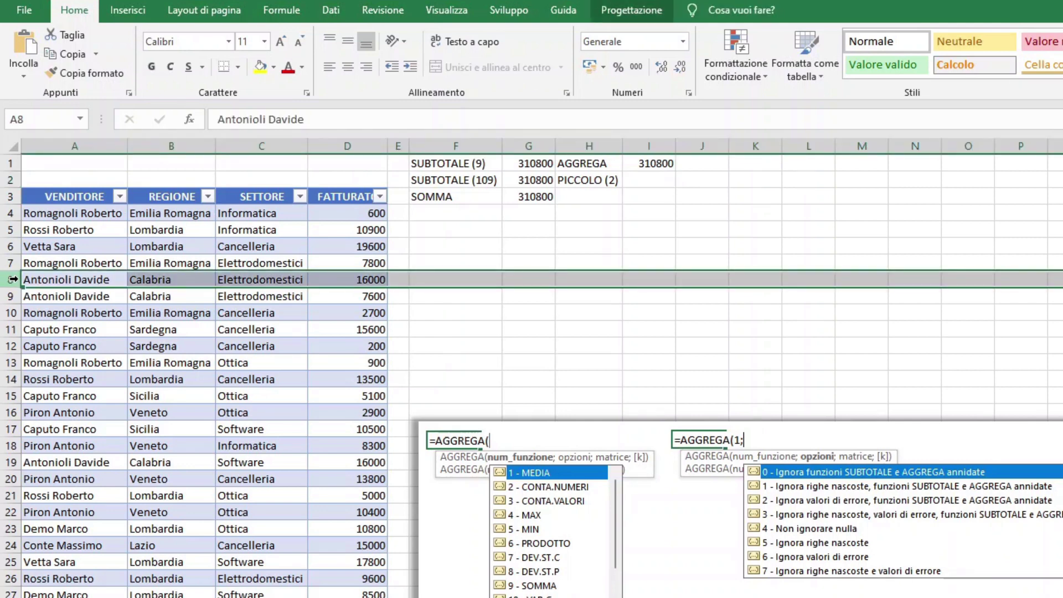
left_click(12, 296, "ctrl")
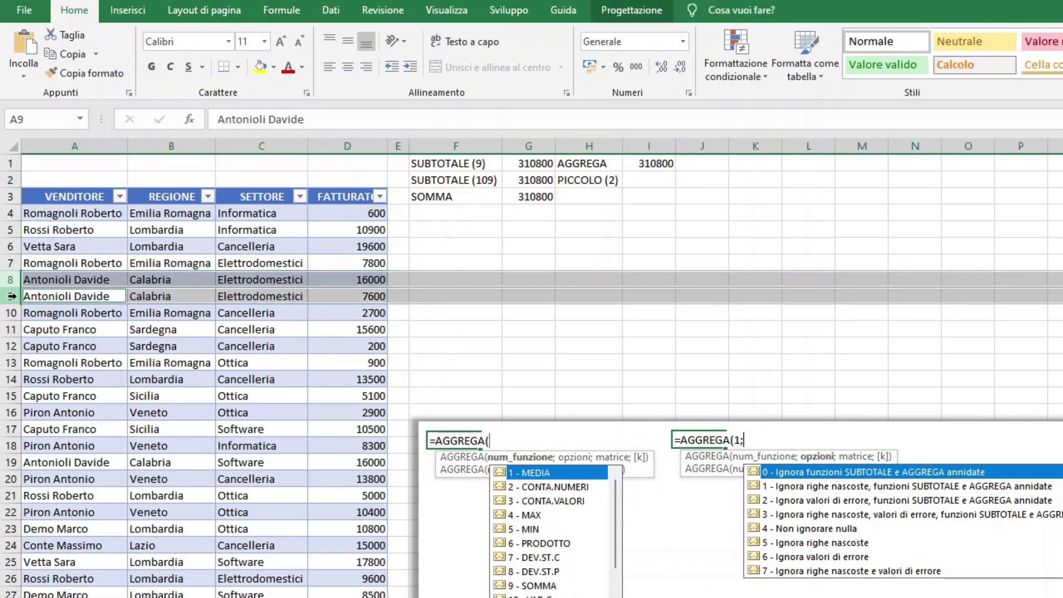
right_click(15, 297)
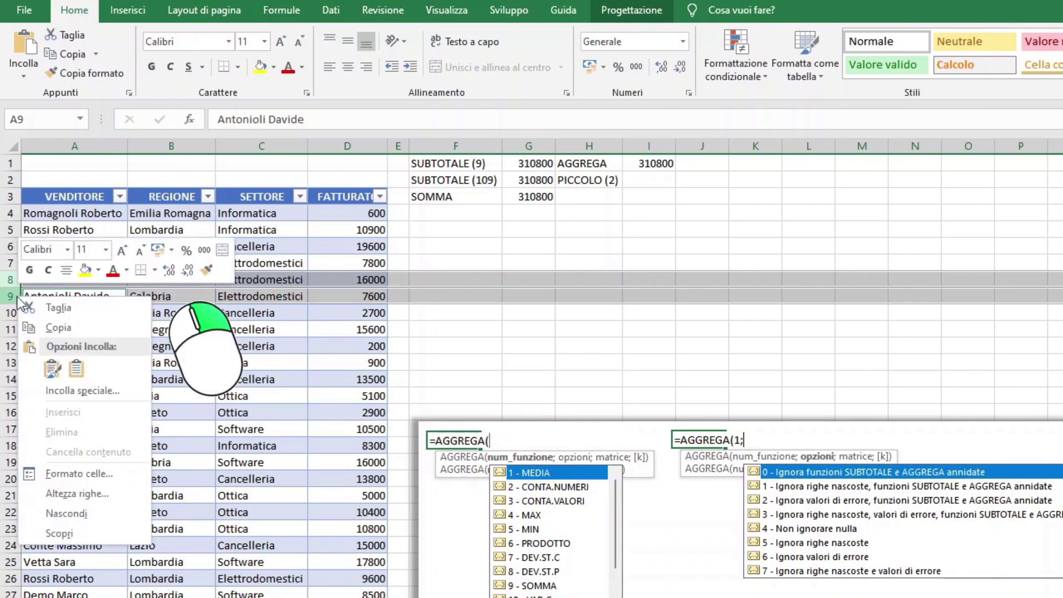
left_click(63, 513)
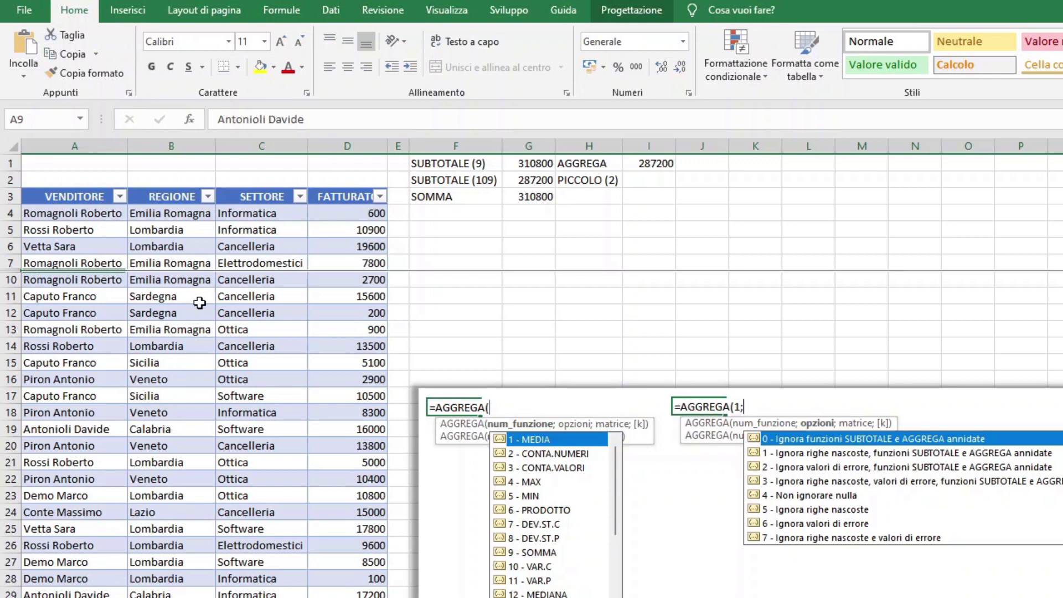
Step: Filter the REGIONE column to Calabria only, so AGGREGA and both SUBTOTALE results show 56800
left_click(209, 198)
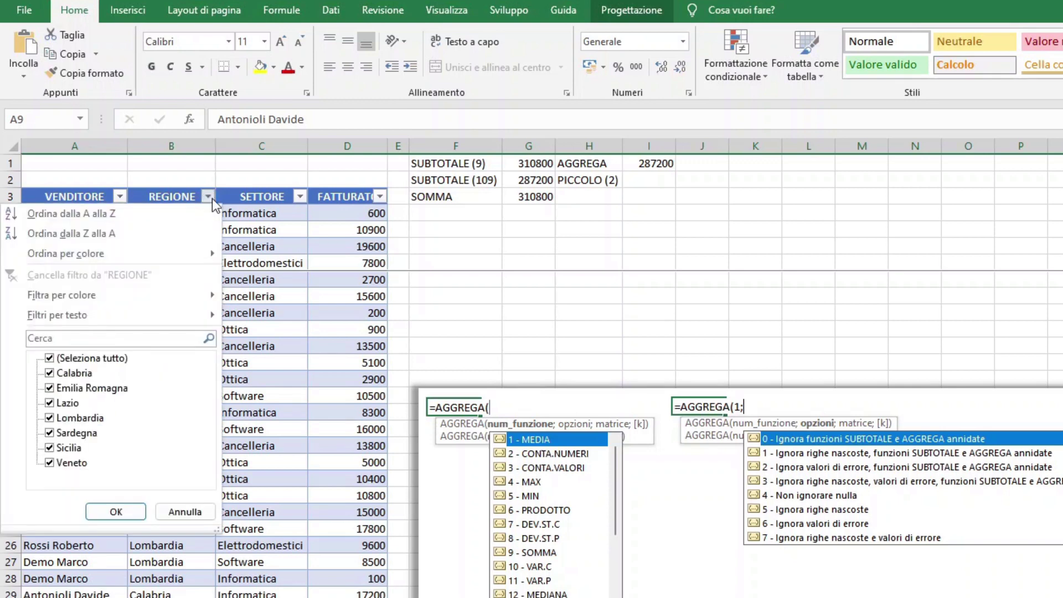
left_click(65, 359)
left_click(50, 375)
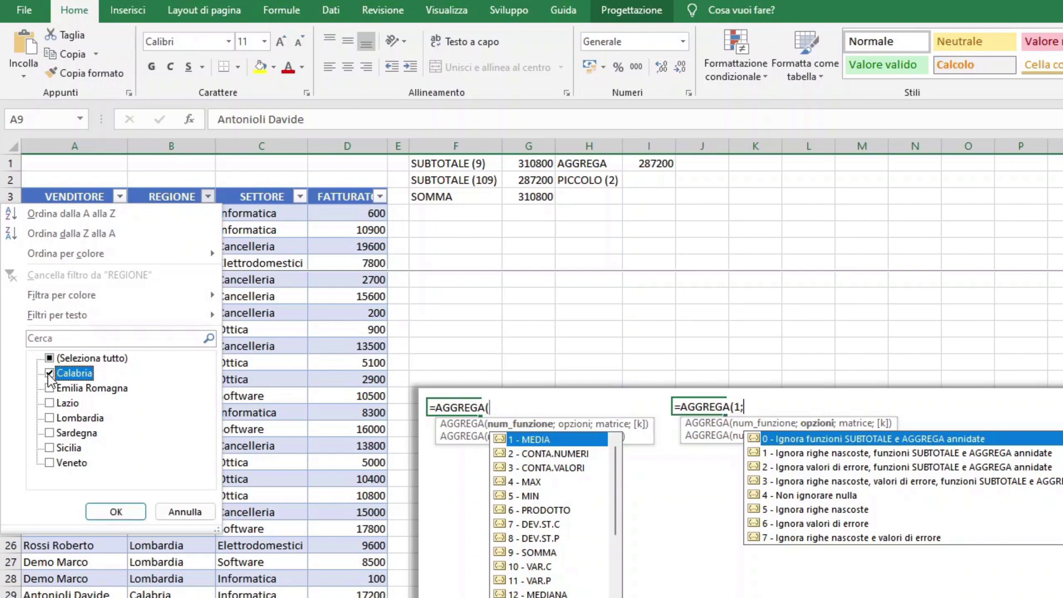
left_click(101, 514)
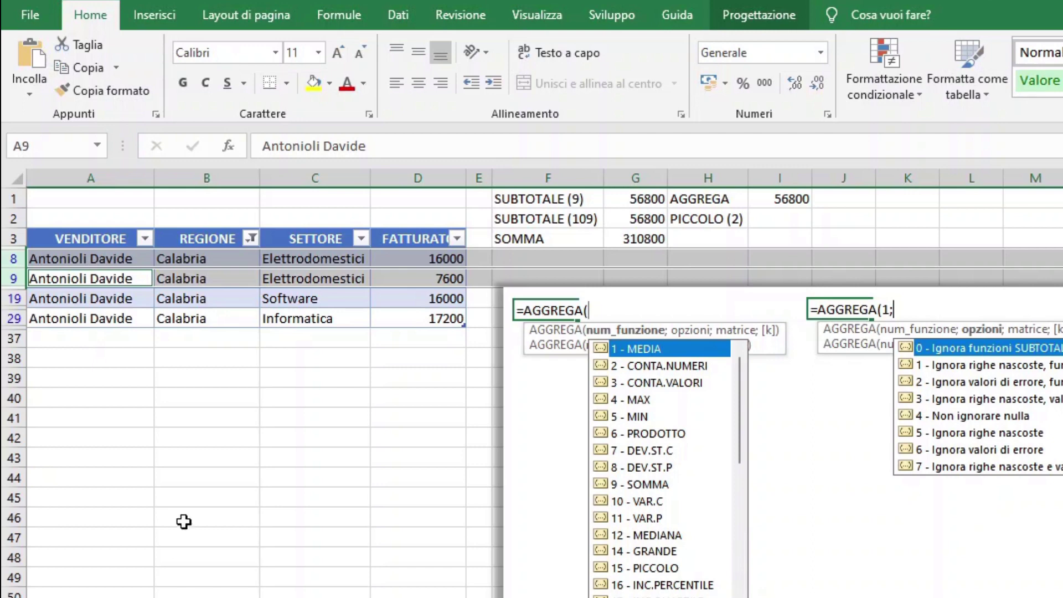
Step: Change D8 from 16000 to =16000/0 so it shows a #DIV/0! error
left_click(408, 255)
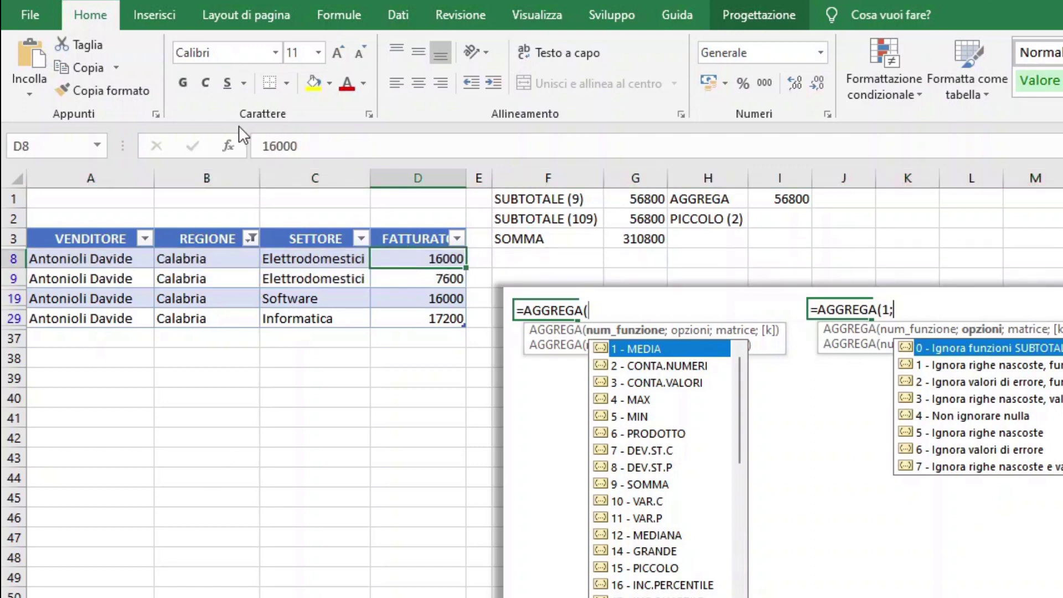
left_click(262, 146)
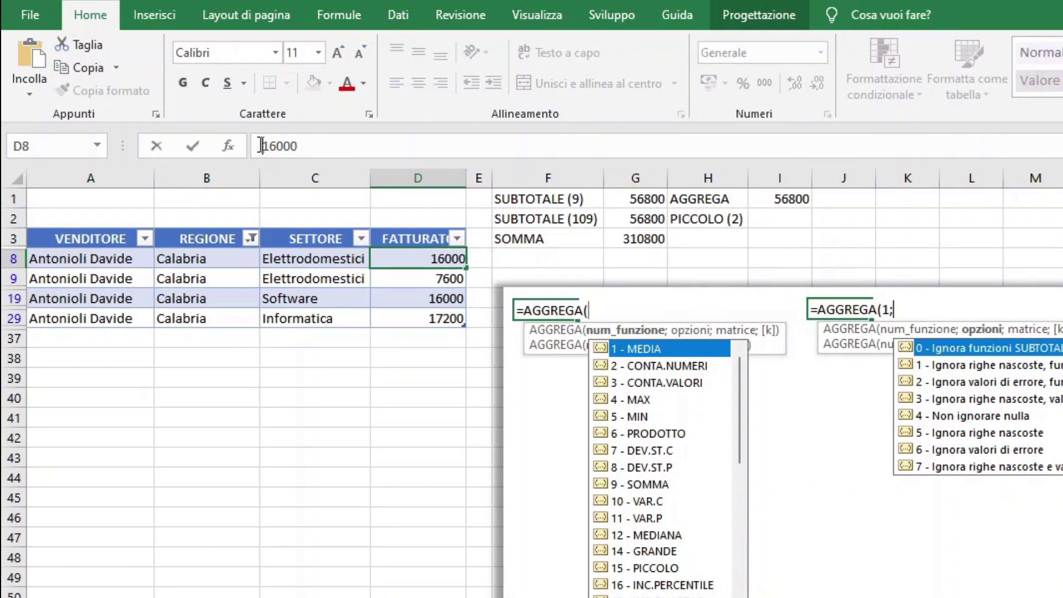
type("=")
left_click(336, 142)
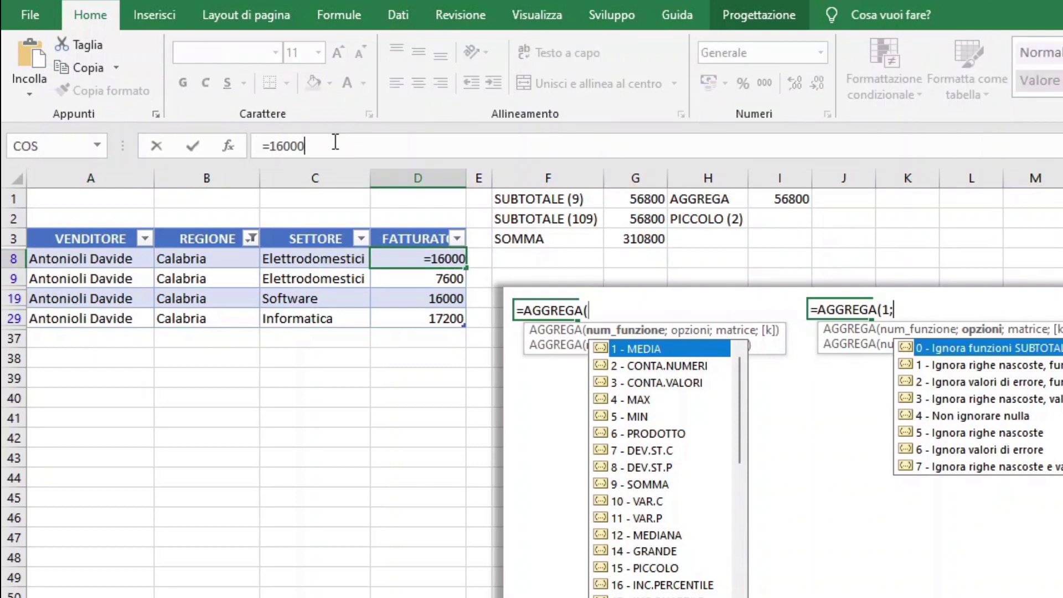
type("/0")
key("Return")
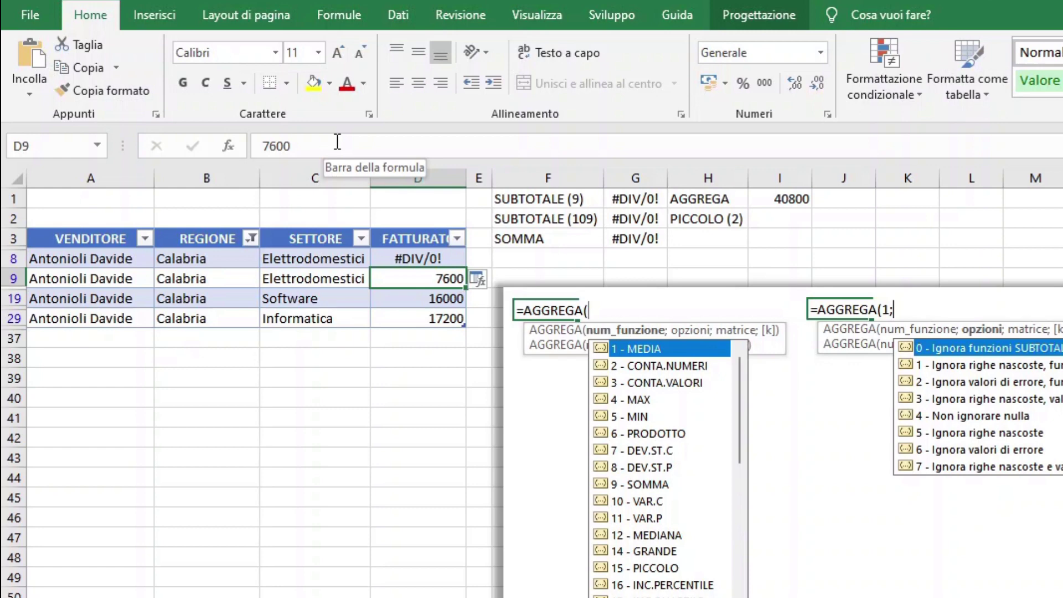
Step: Enter =AGGREGA(15;3;…;2) over column D in I2, returning 16000
left_click(761, 217)
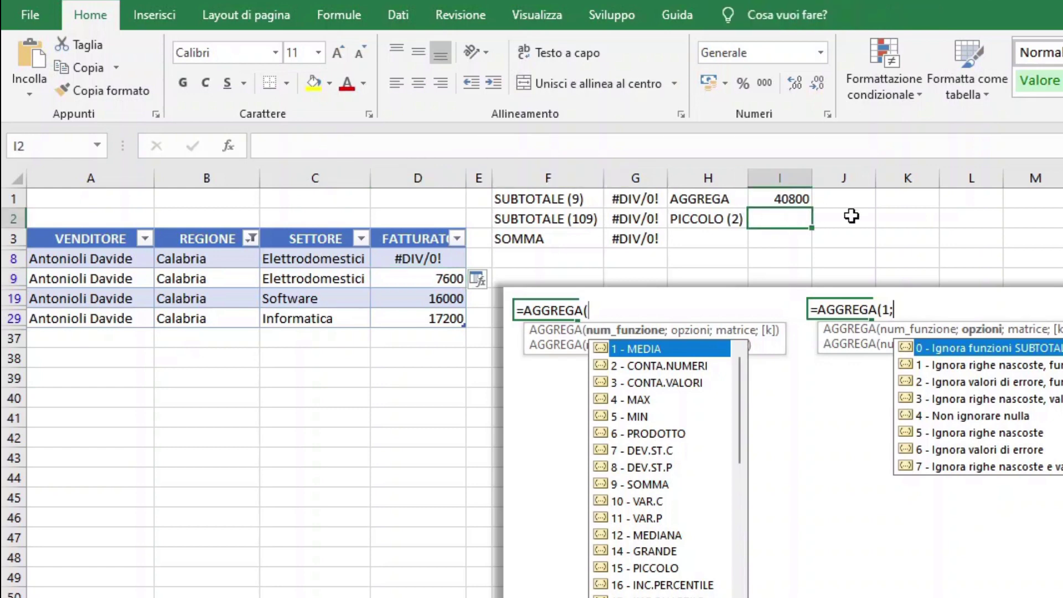
type("=")
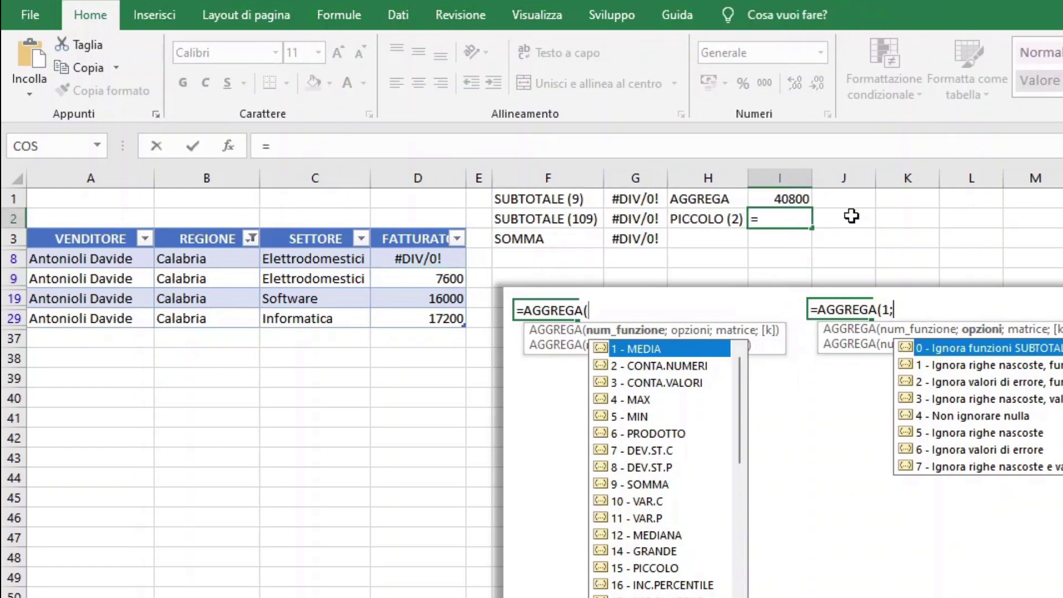
type("AGGRE")
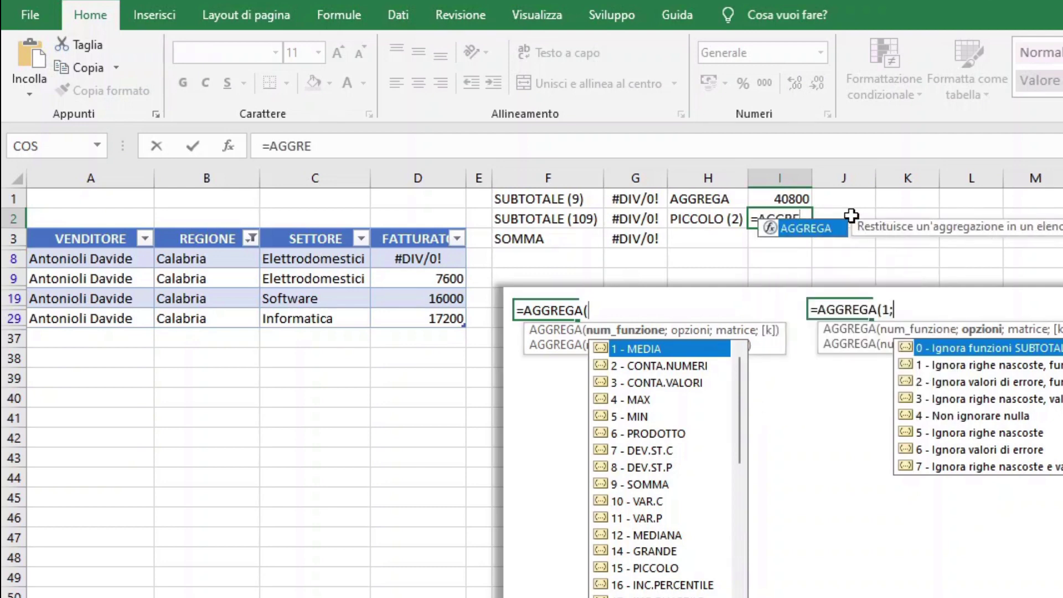
type("GA(")
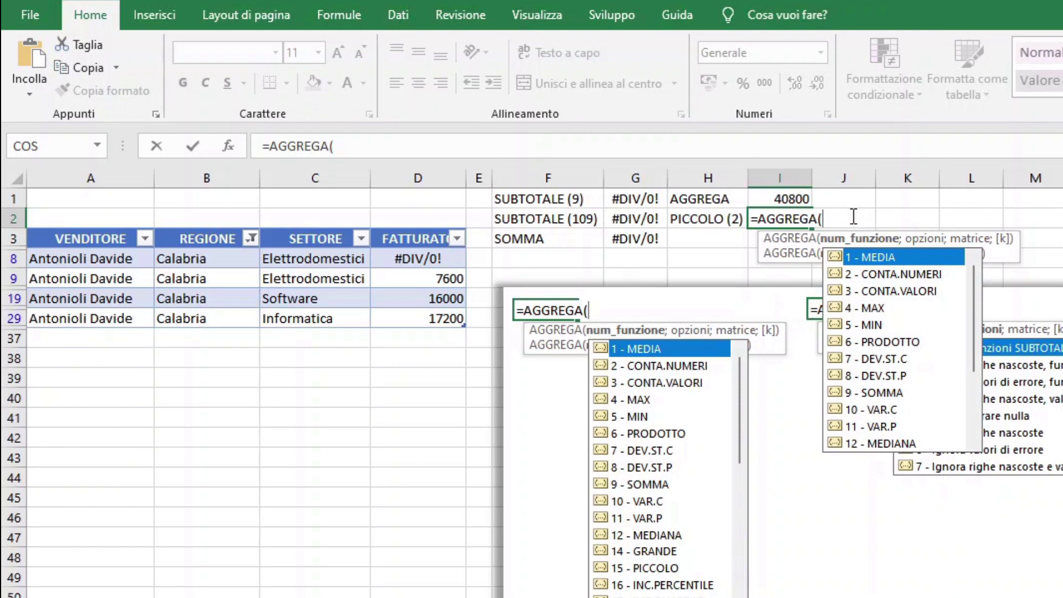
type("1")
type("5")
type(";")
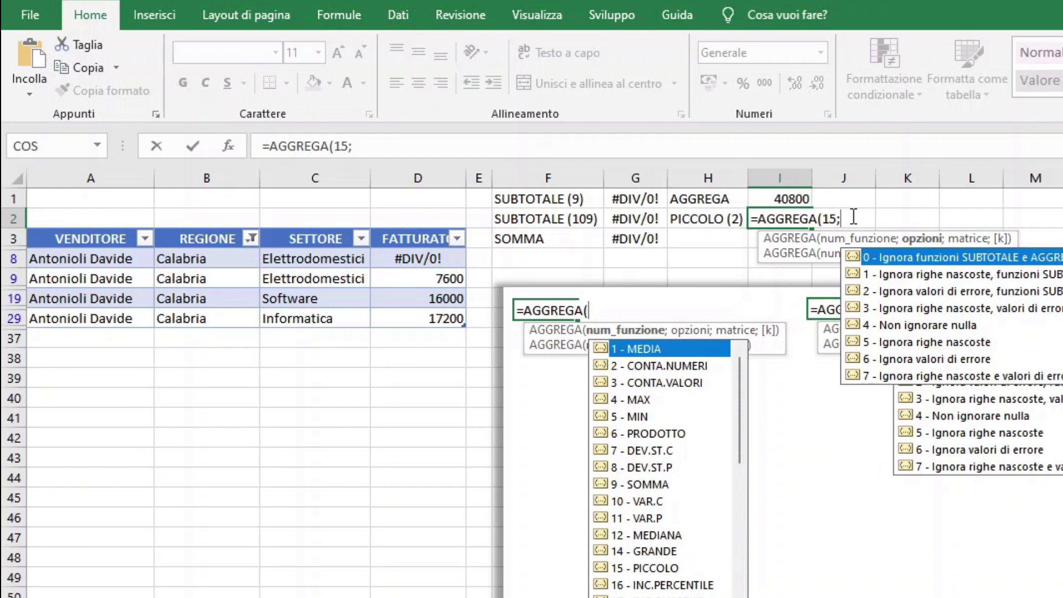
type("3;")
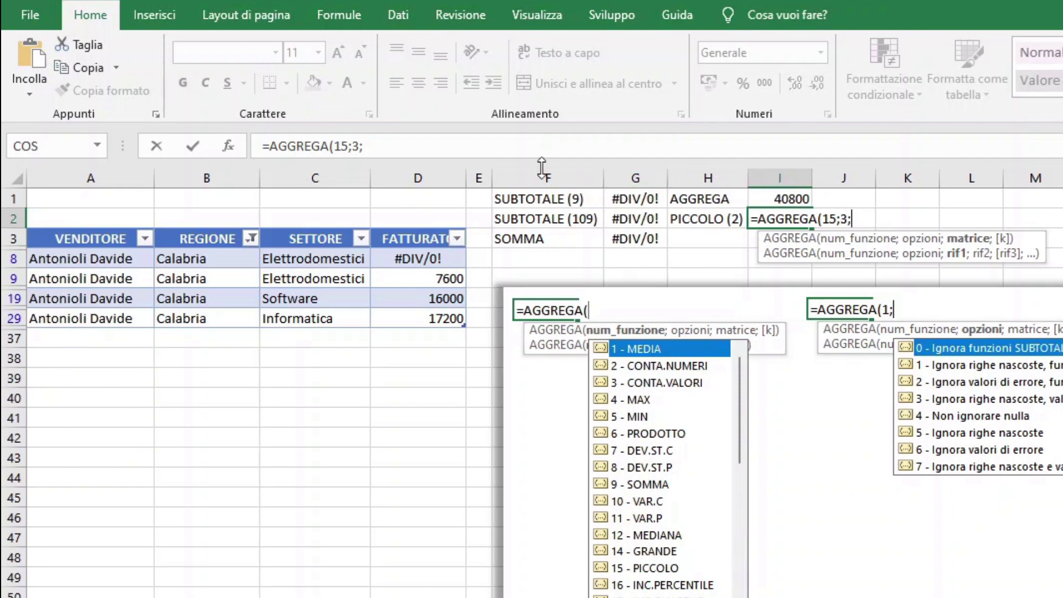
left_click(446, 169)
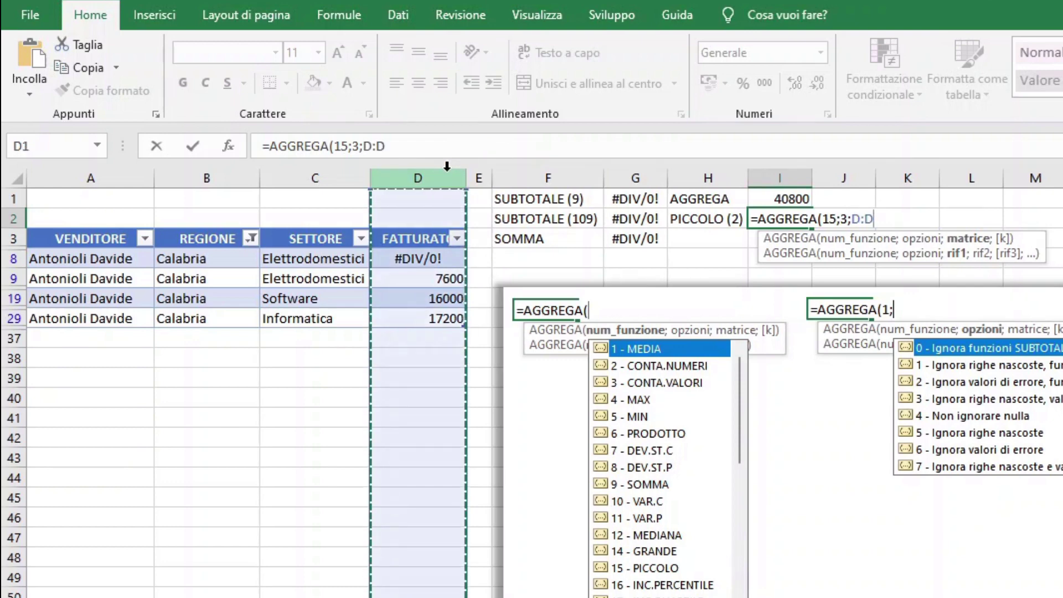
type(";")
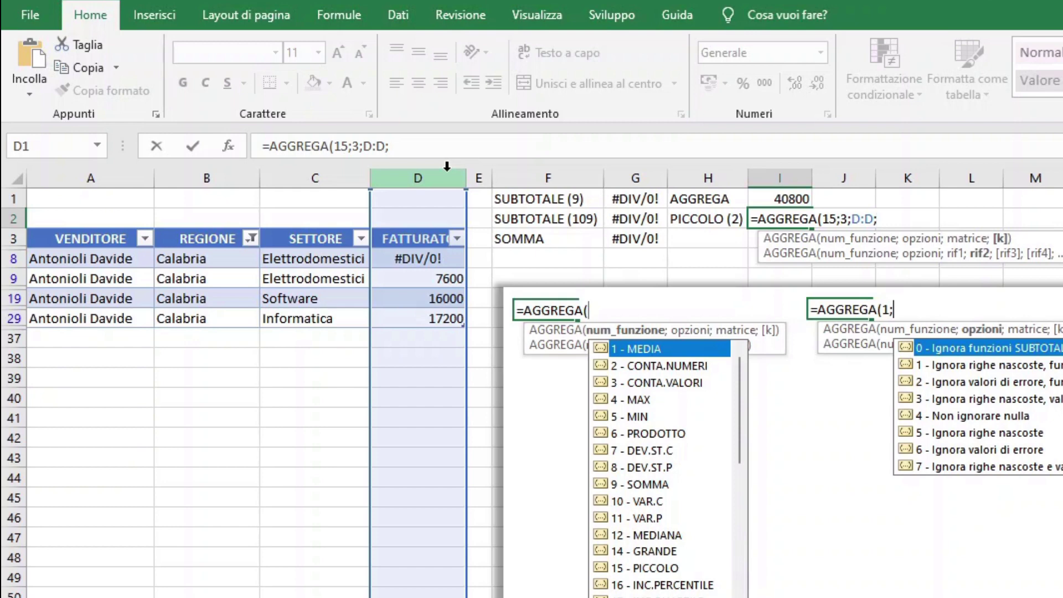
type("2")
type(")")
key("Return")
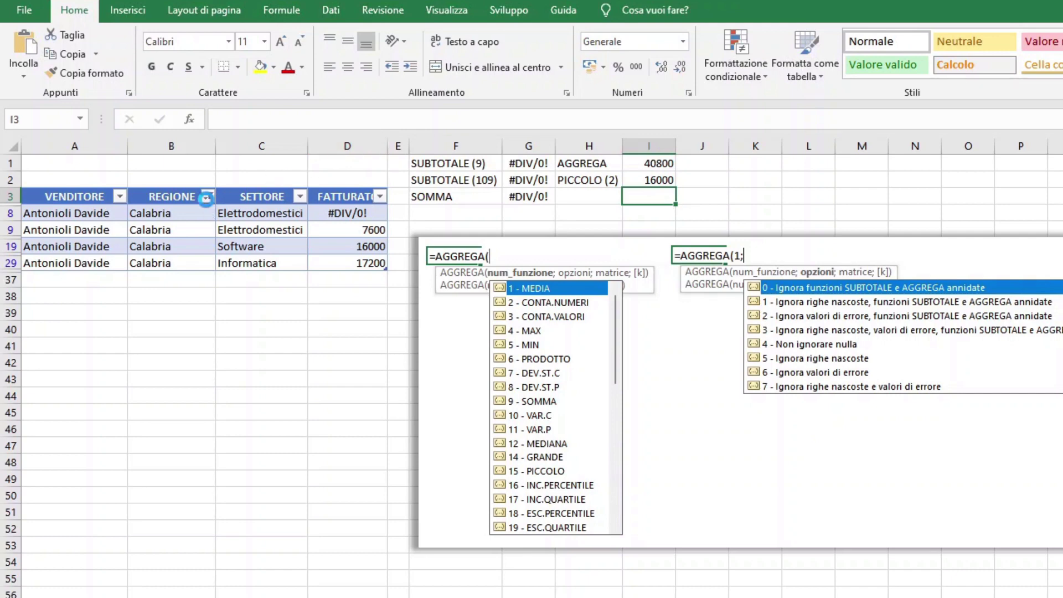
Step: Select all regions in the REGIONE filter so I1 shows 294800 and I2 shows 200
left_click(208, 195)
left_click(49, 359)
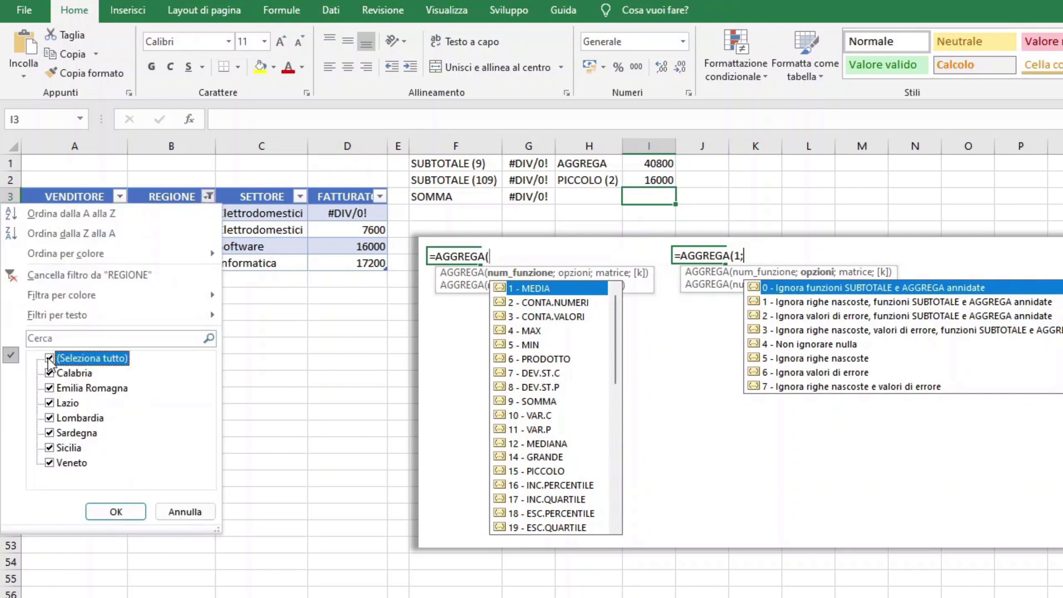
left_click(101, 517)
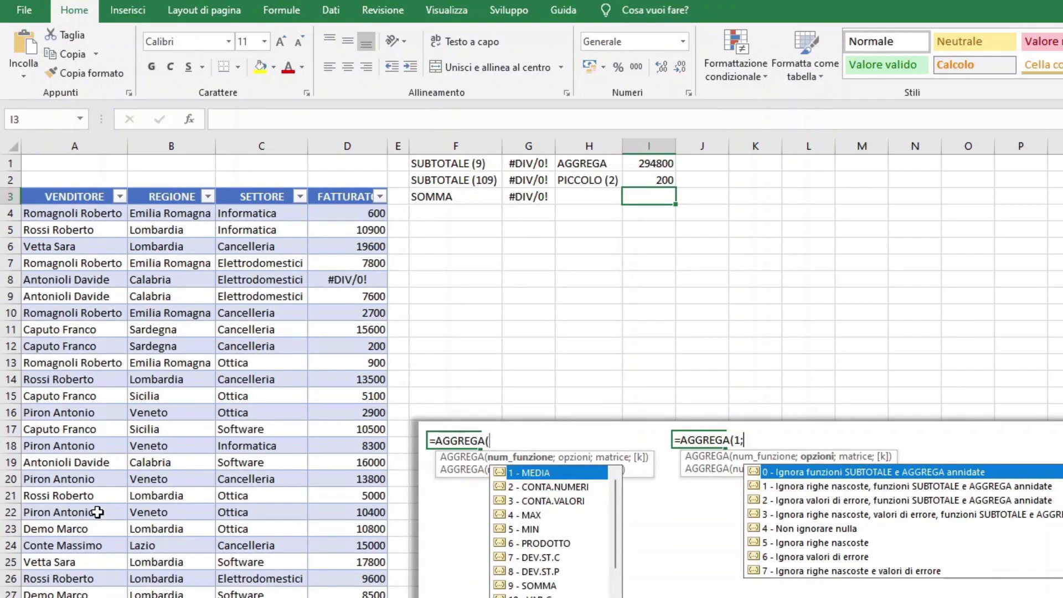